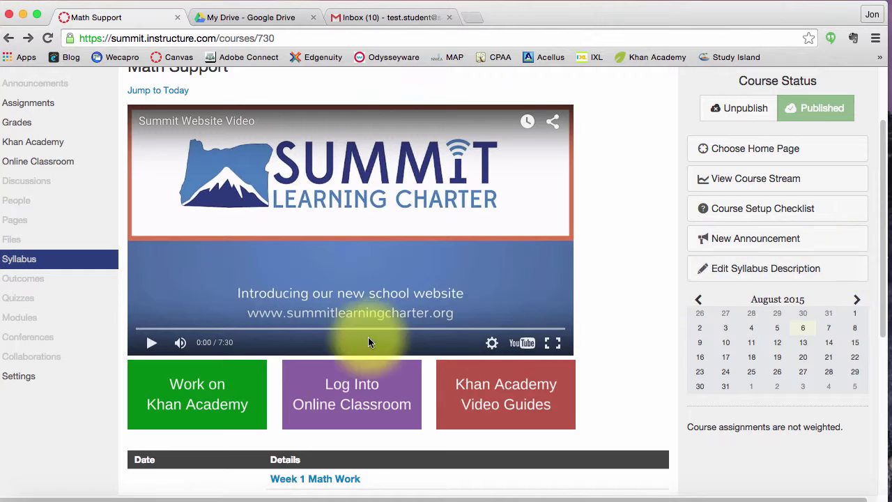
Open Khan Academy from the course page, show its sign-in options, then view the school Gmail inbox.
click(176, 406)
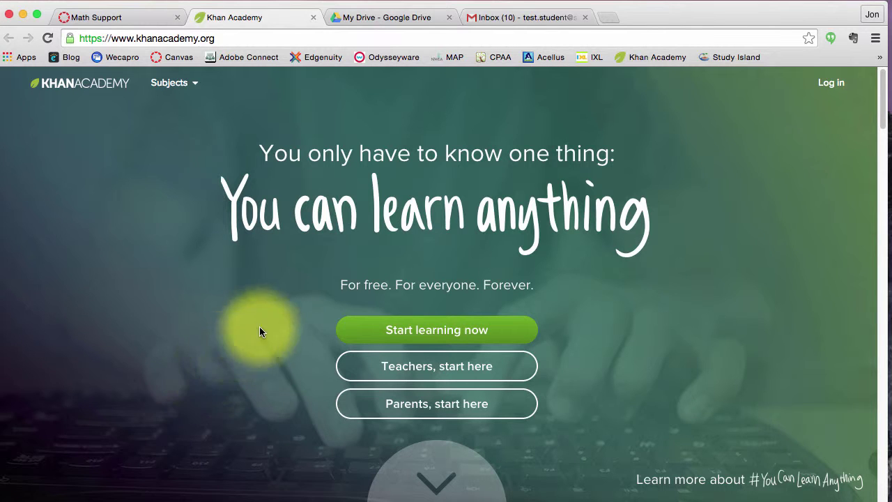
click(439, 334)
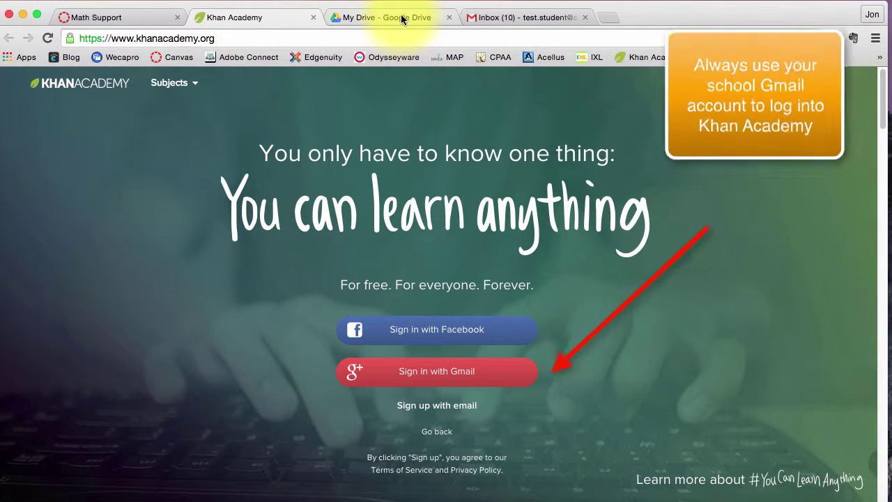
click(494, 20)
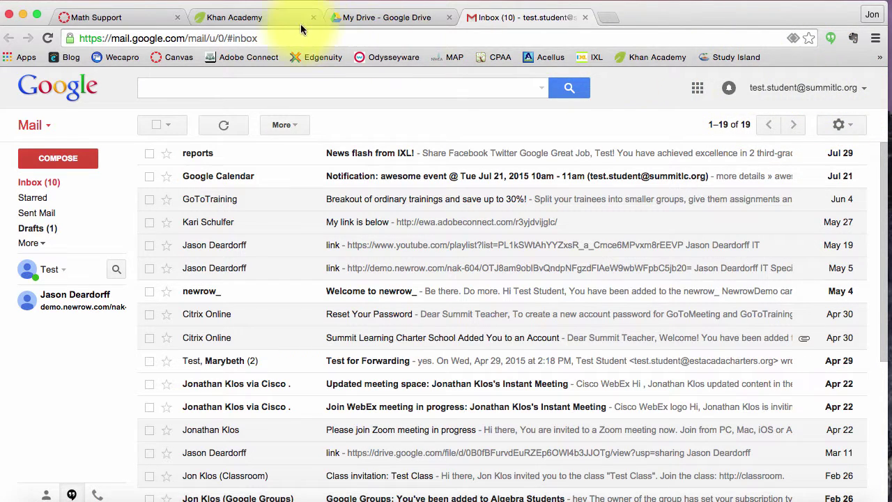
Confirm the school account in Gmail, then sign in to Khan Academy with Gmail.
click(276, 17)
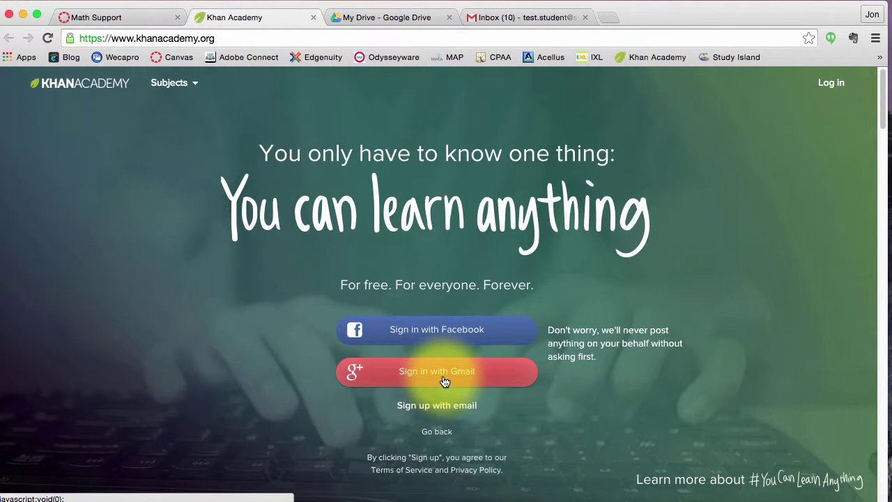
click(527, 17)
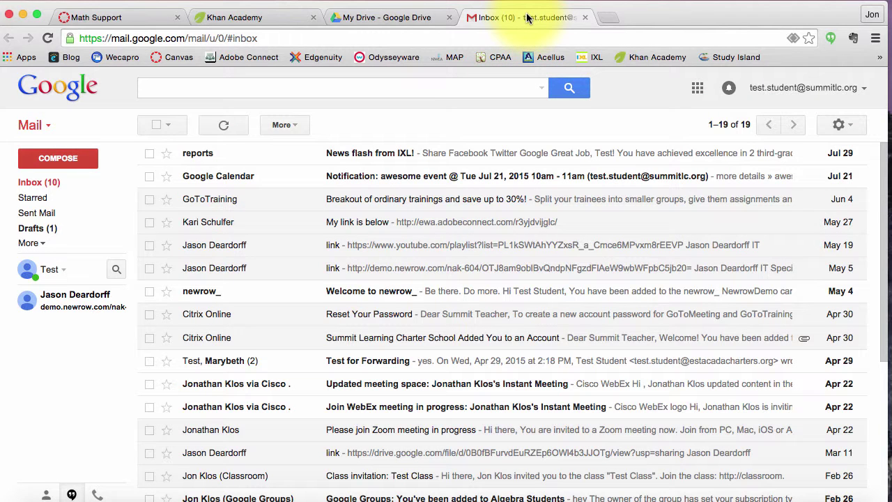
click(259, 16)
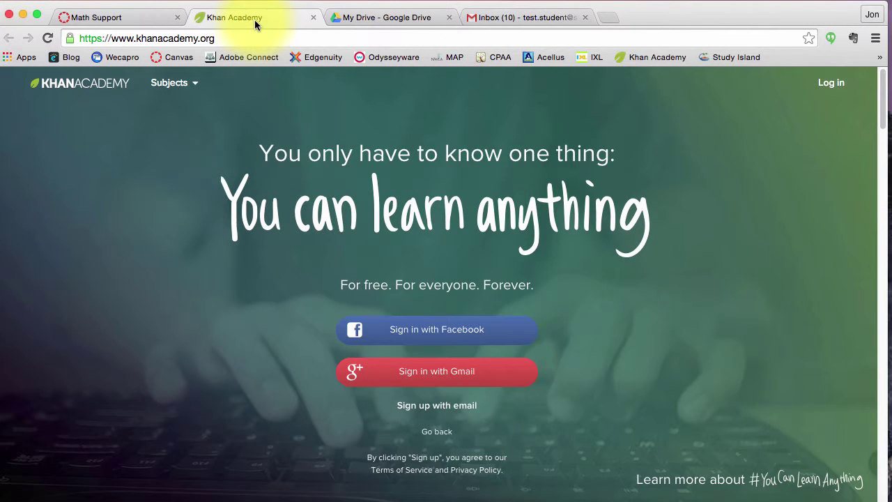
click(454, 372)
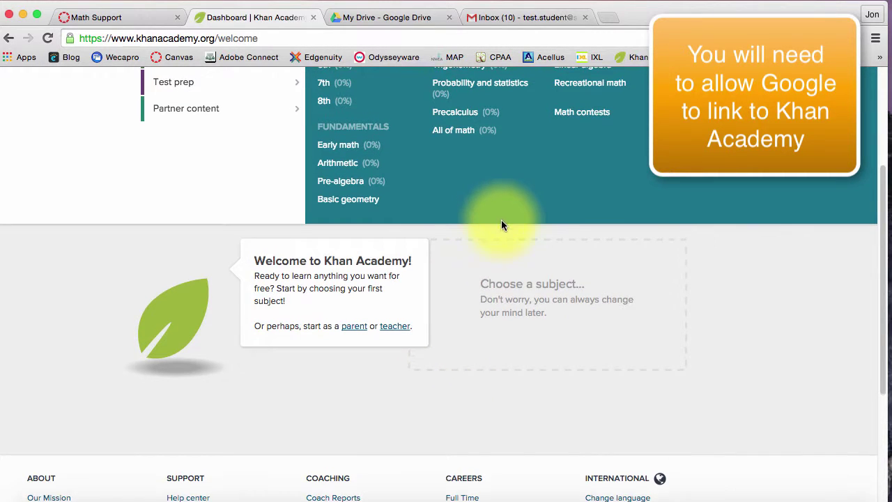
Scroll up the welcome page and browse the Subjects list to reach the Math catalog.
scroll(501, 220, up, 2)
scroll(501, 255, up, 4)
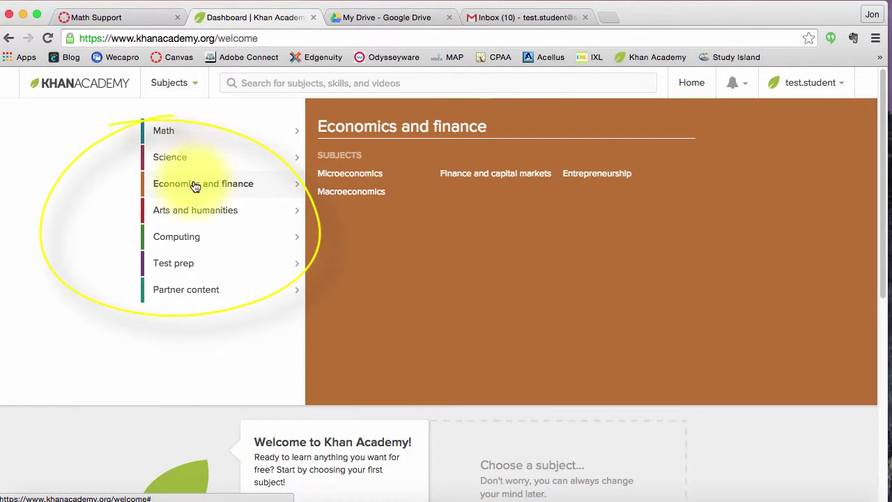
mouse_move(195, 240)
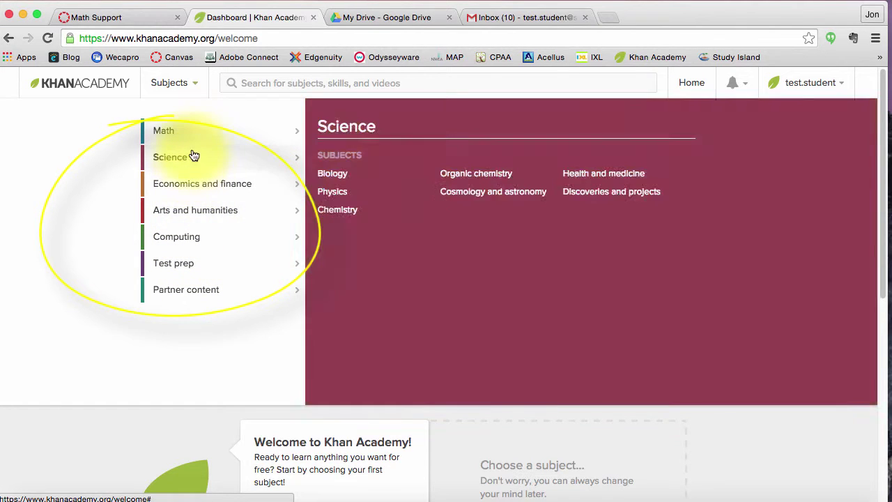
mouse_move(195, 134)
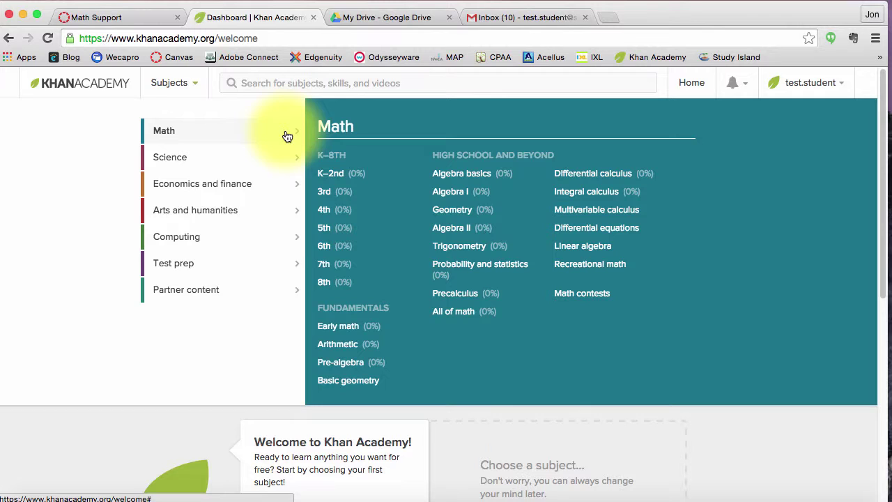
mouse_move(171, 157)
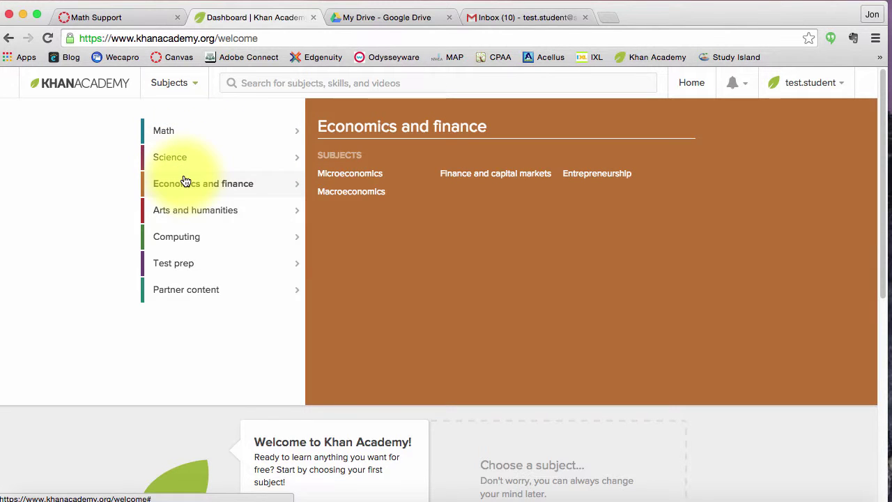
mouse_move(187, 208)
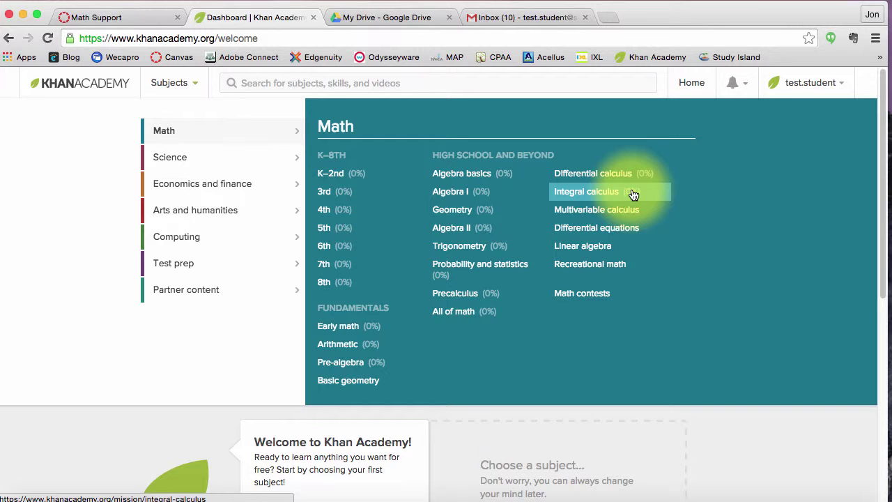
Confirm the notification bell is empty, then open the student's account menu.
click(400, 84)
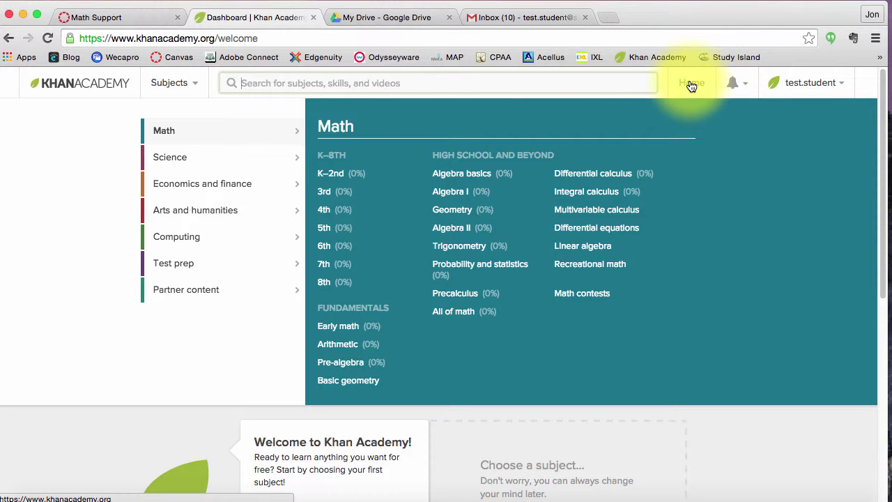
click(745, 85)
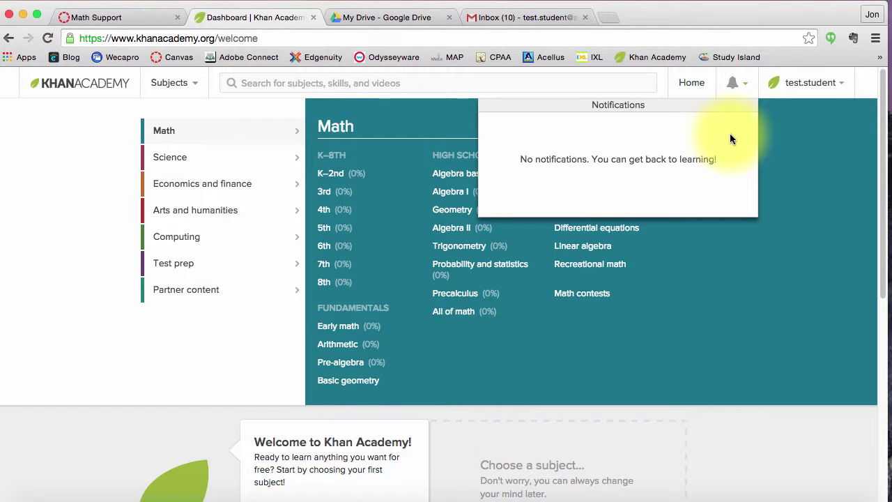
click(743, 86)
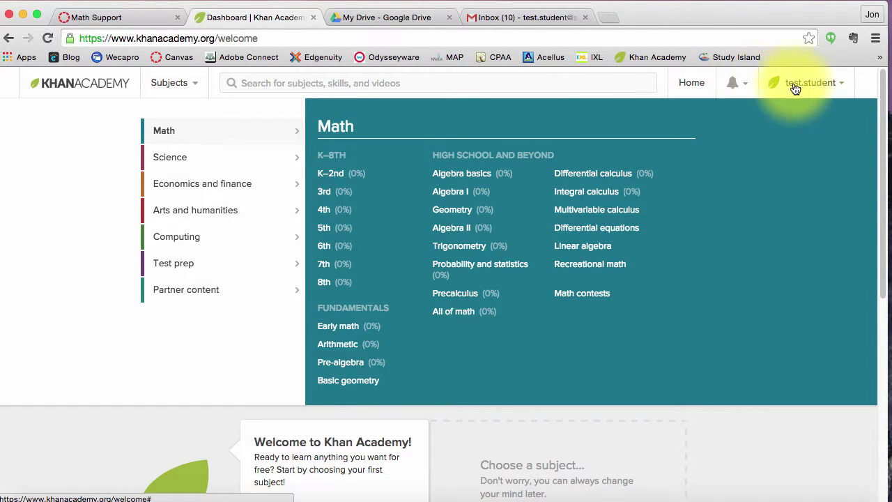
click(841, 87)
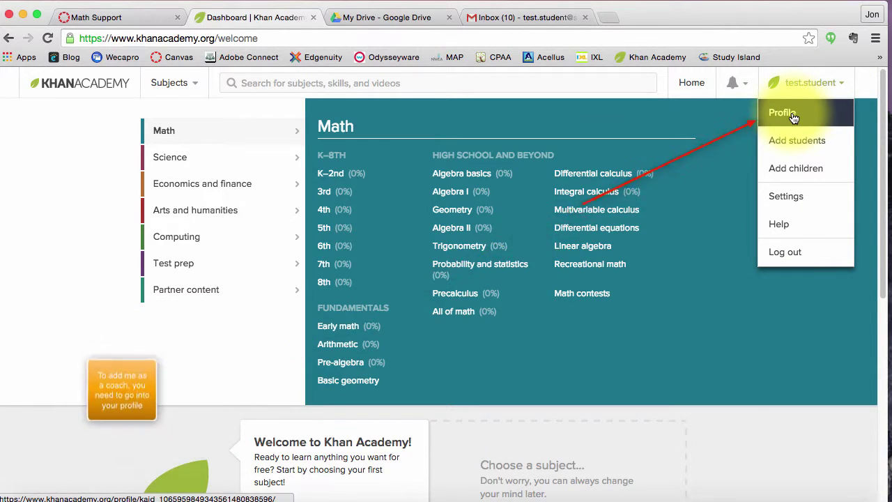
click(792, 117)
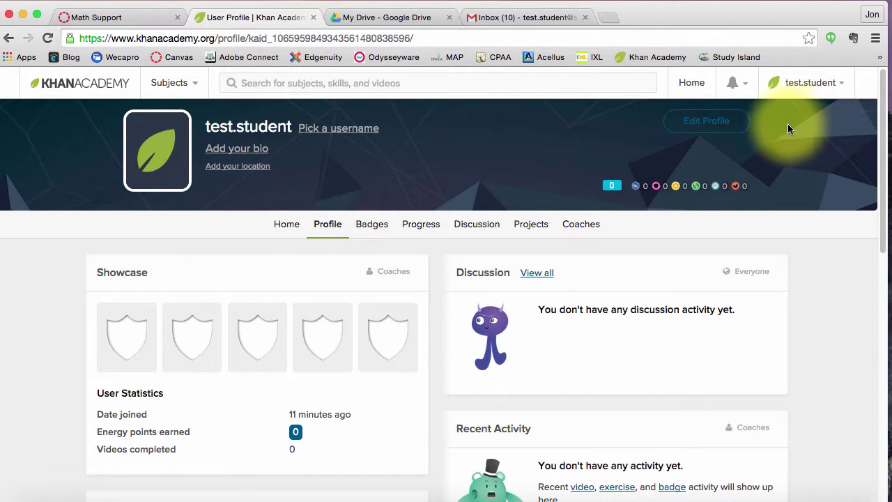
click(589, 224)
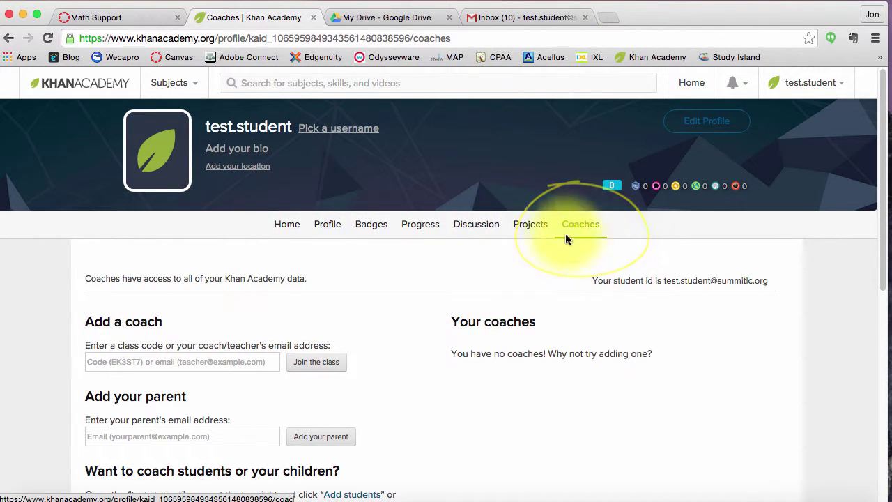
scroll(358, 283, down, 2)
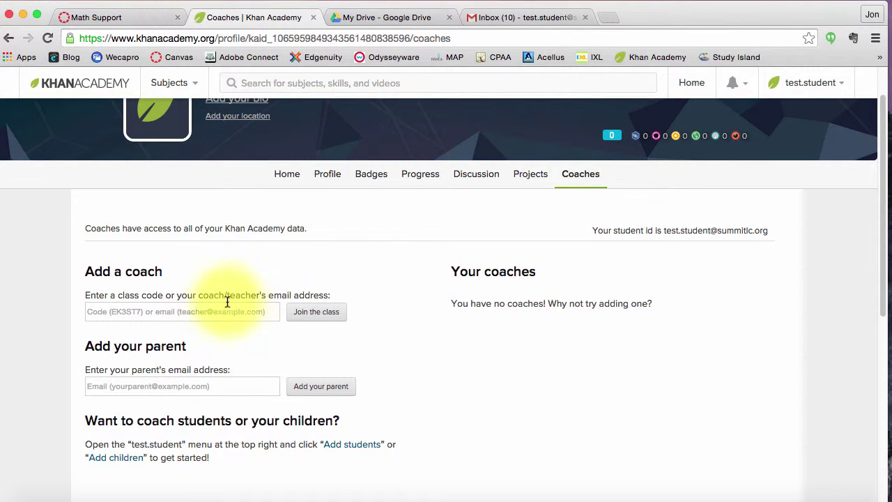
click(180, 311)
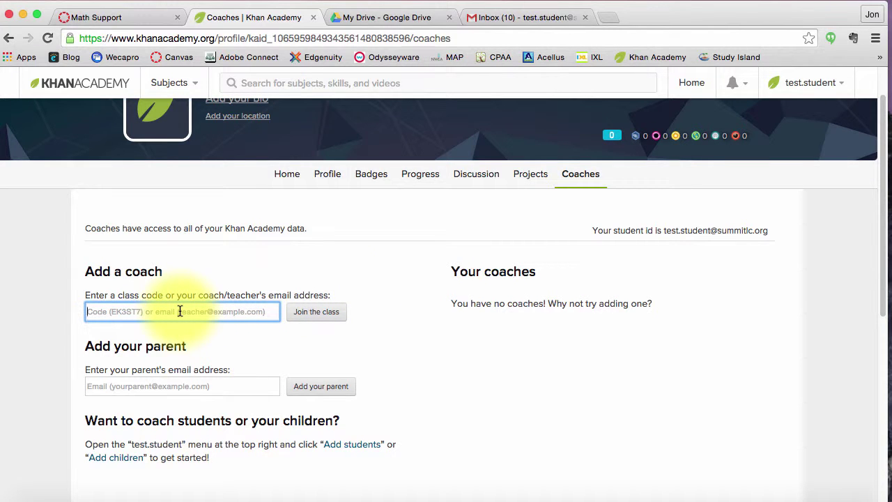
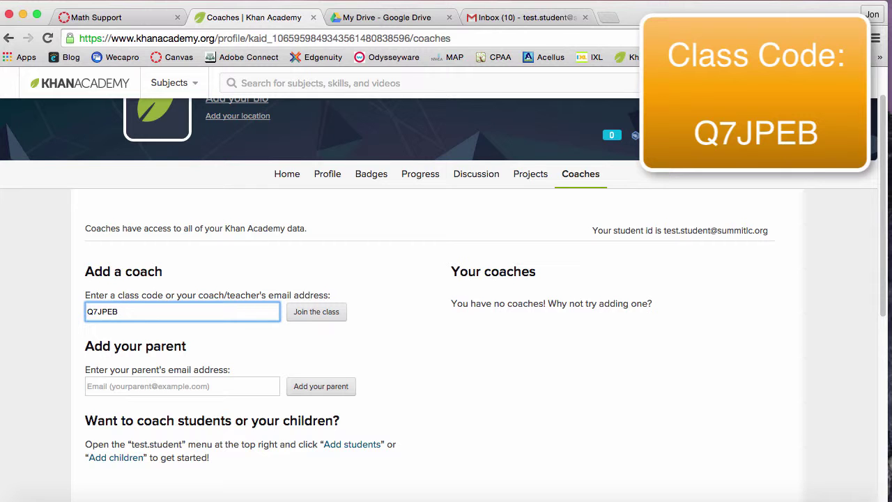
Join the class so the teacher is listed under Your coaches, then return to Home.
click(313, 314)
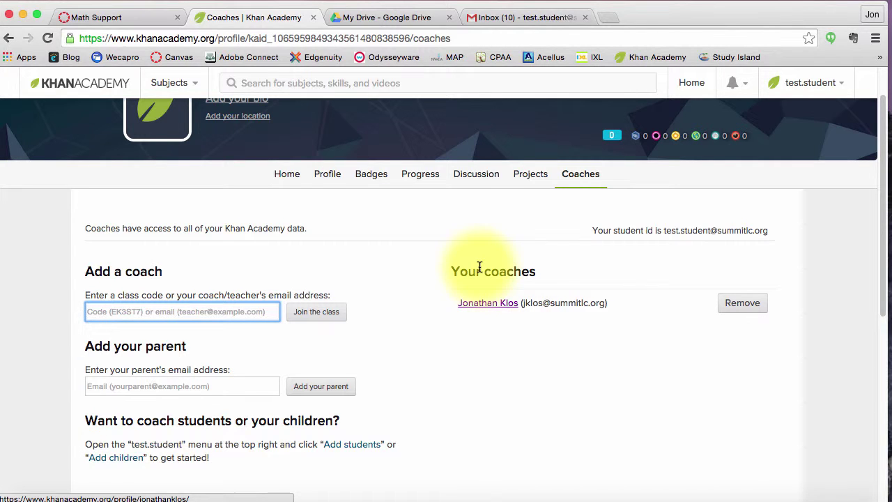
scroll(504, 240, up, 1)
scroll(505, 245, up, 3)
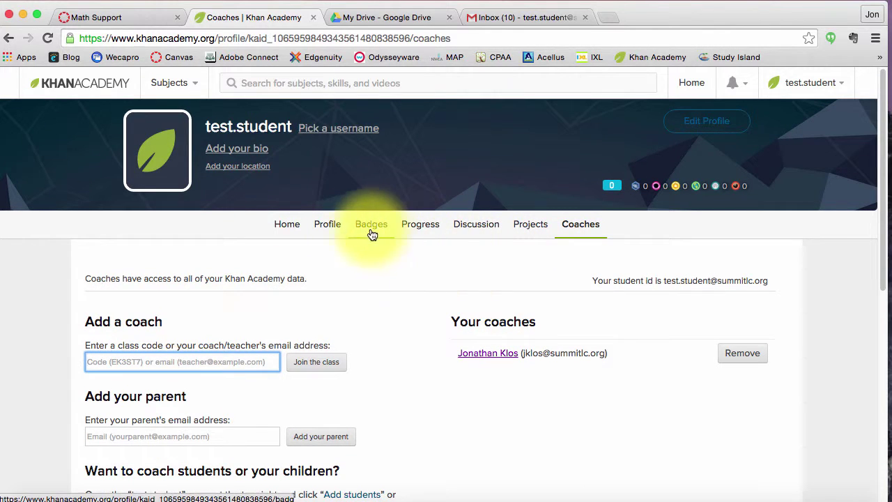
click(289, 225)
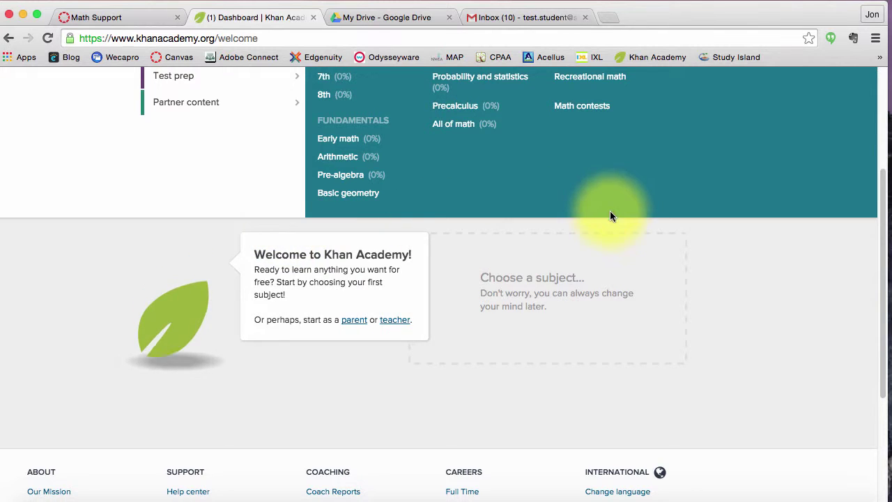
Open the new notification and start the coach-recommended Arithmetic mission.
scroll(611, 215, up, 5)
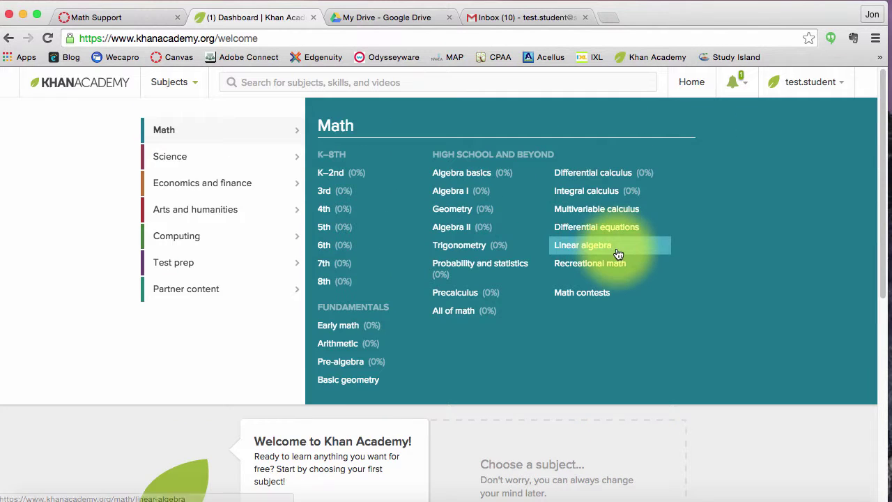
click(745, 86)
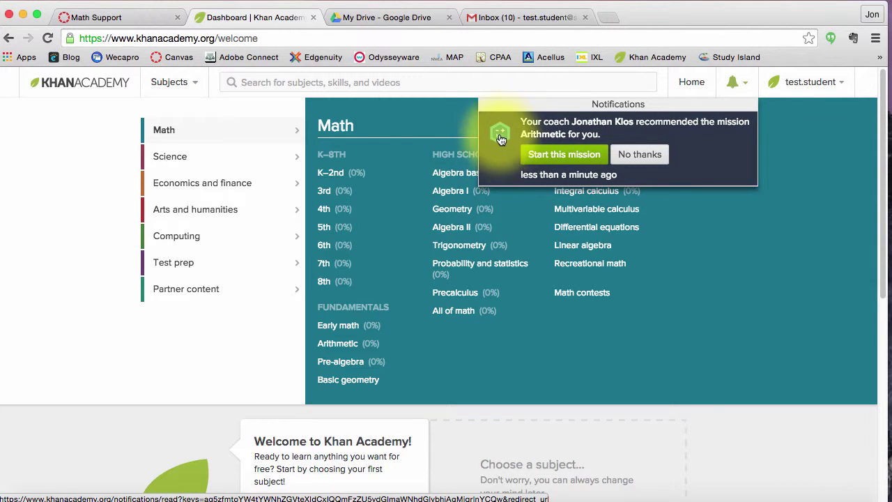
click(558, 156)
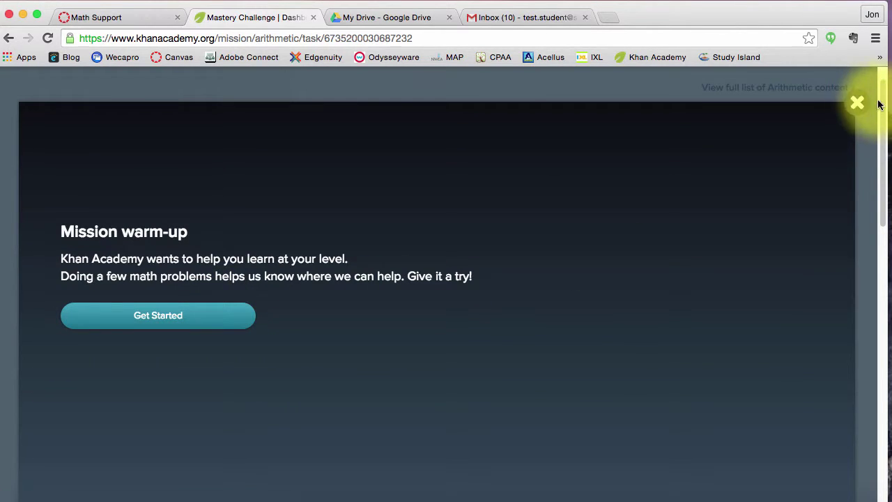
Skip the Arithmetic mission warm-up and return to the home dashboard.
click(856, 103)
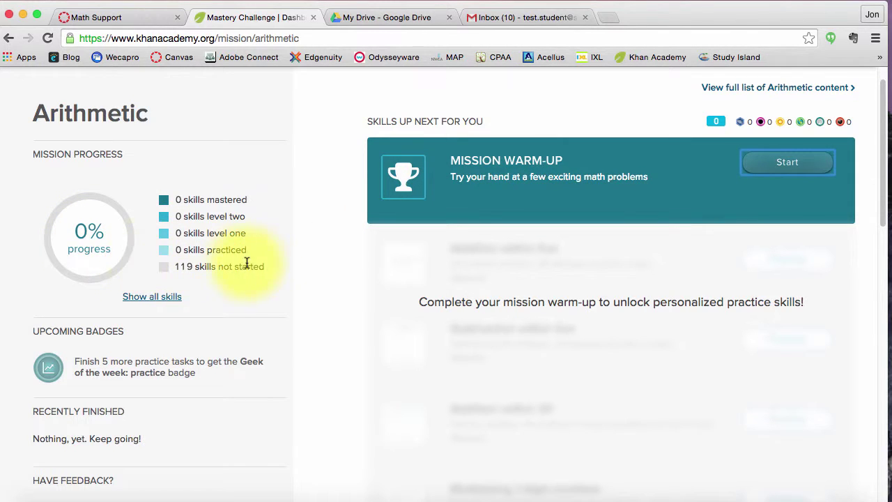
click(770, 169)
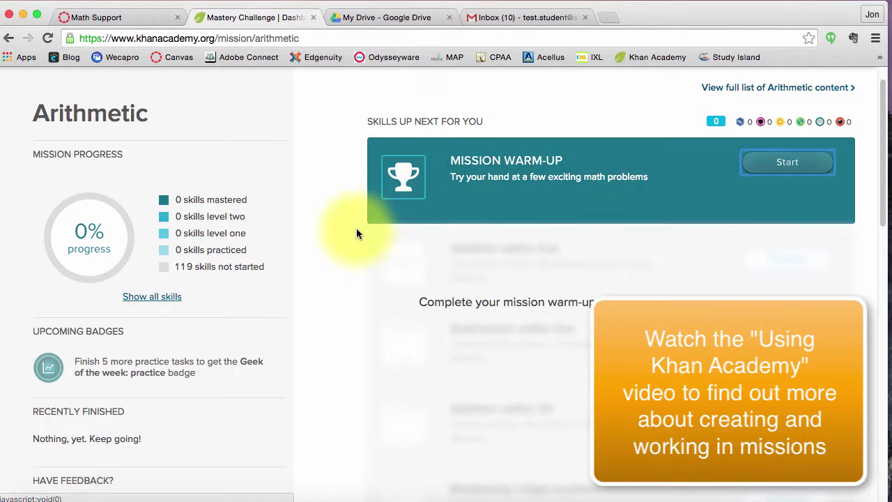
scroll(343, 236, up, 1)
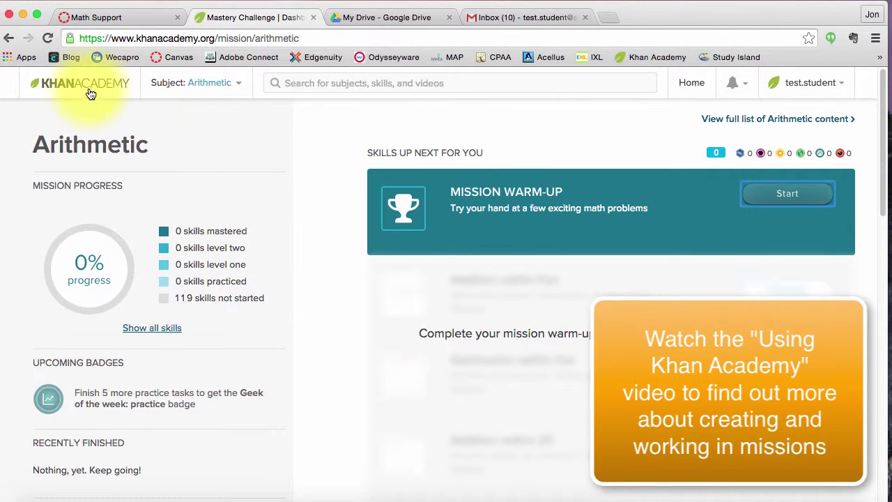
click(583, 85)
click(686, 85)
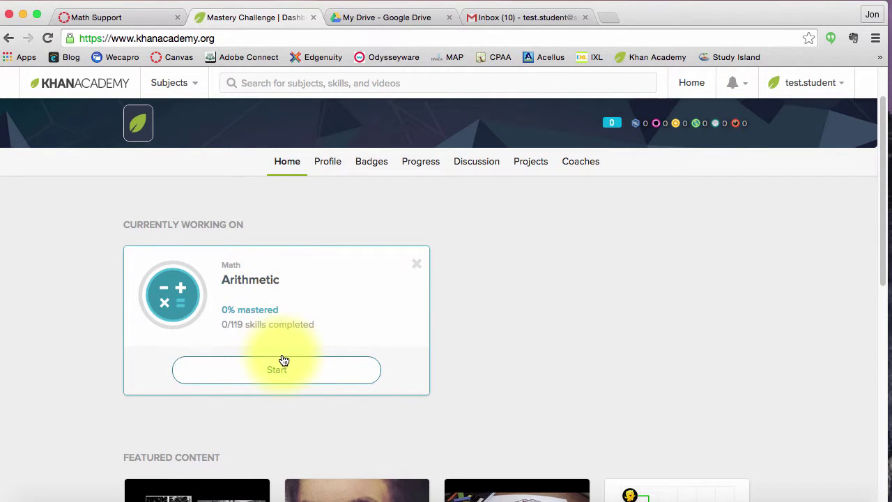
Open the Subjects dropdown listing the Math courses.
scroll(502, 313, down, 1)
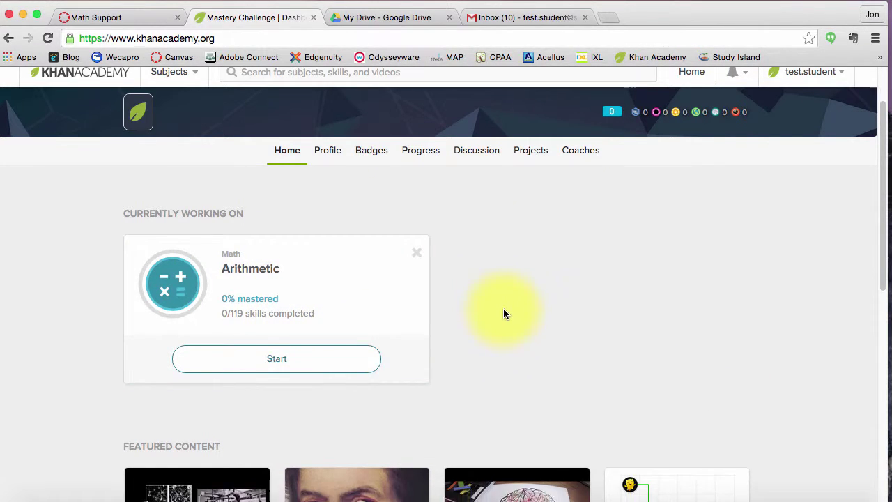
scroll(503, 310, up, 2)
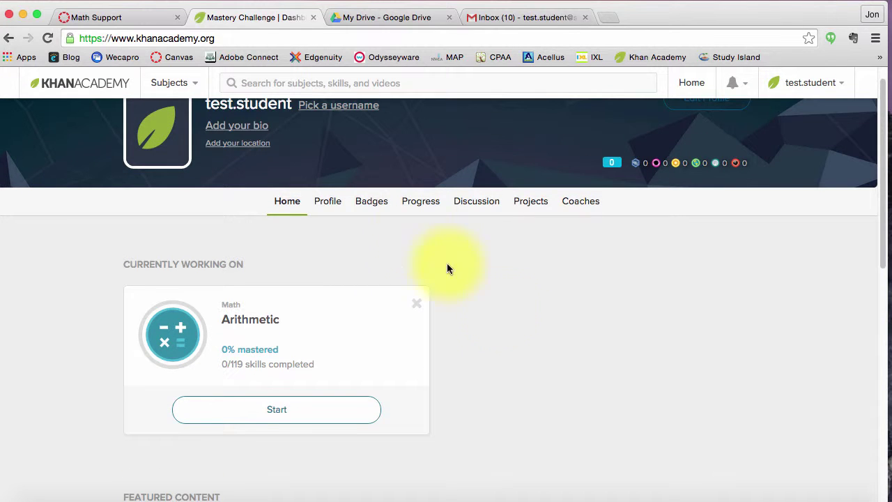
click(188, 83)
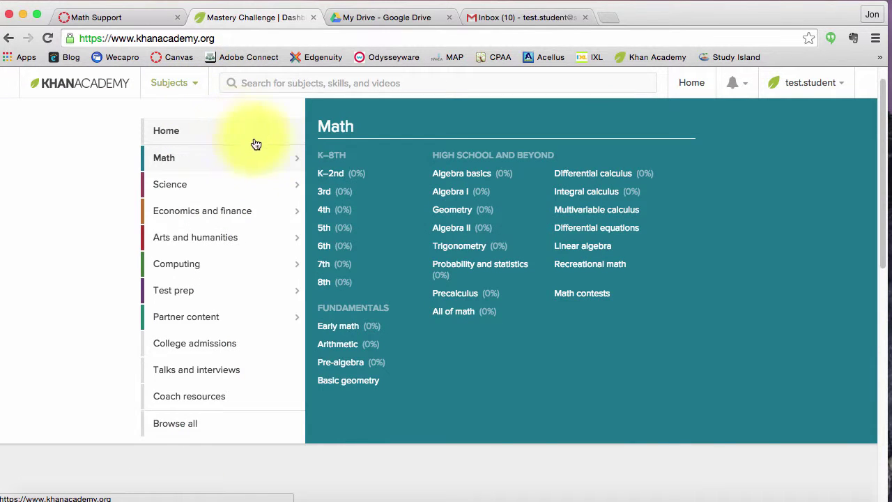
Start the Pre-algebra mission, skip its warm-up, and view both missions on Home.
click(356, 364)
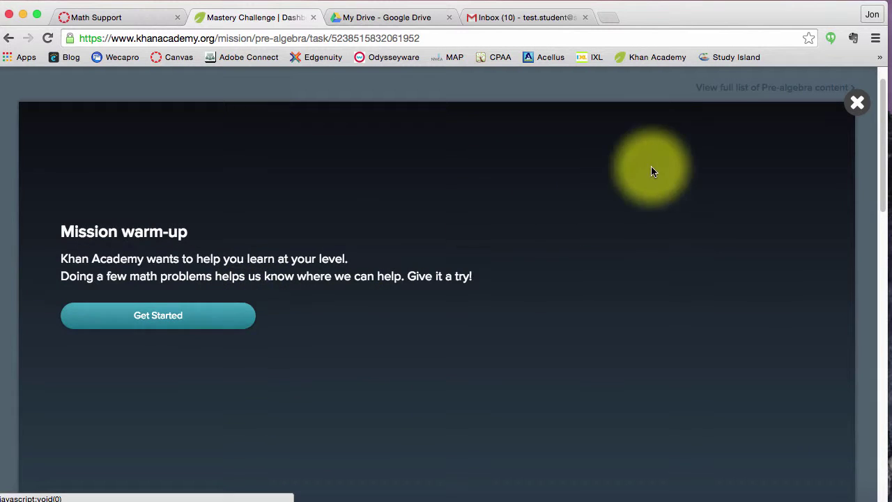
click(857, 103)
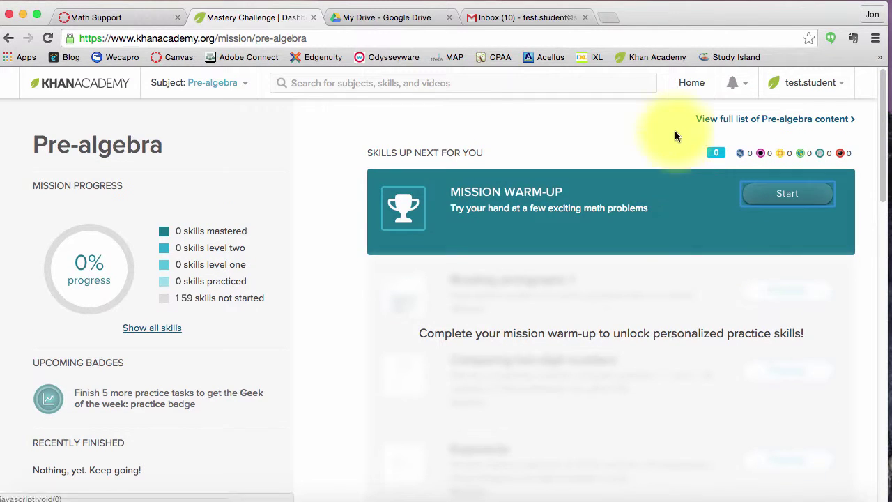
click(689, 83)
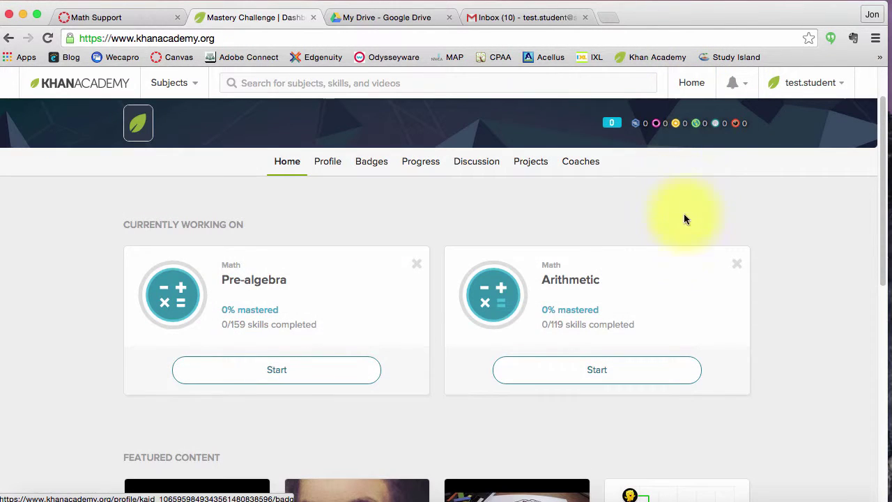
Leave Khan Academy and return to the Canvas Math Support course tab.
click(595, 377)
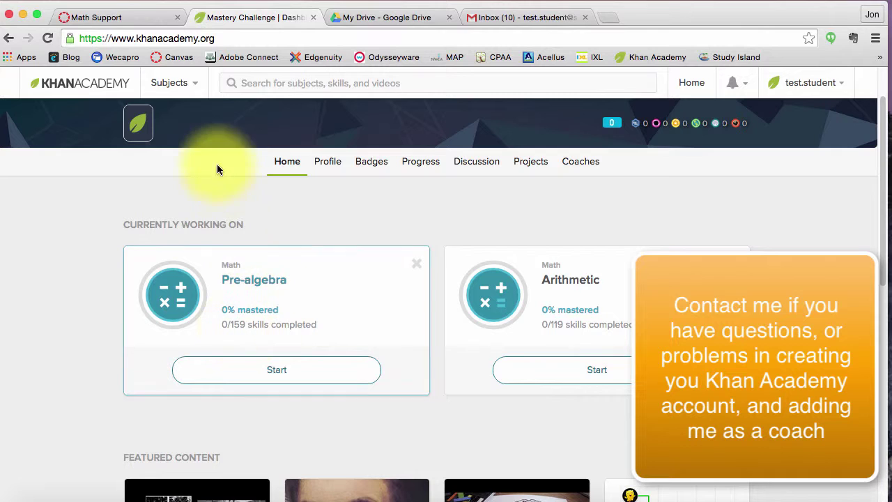
click(148, 16)
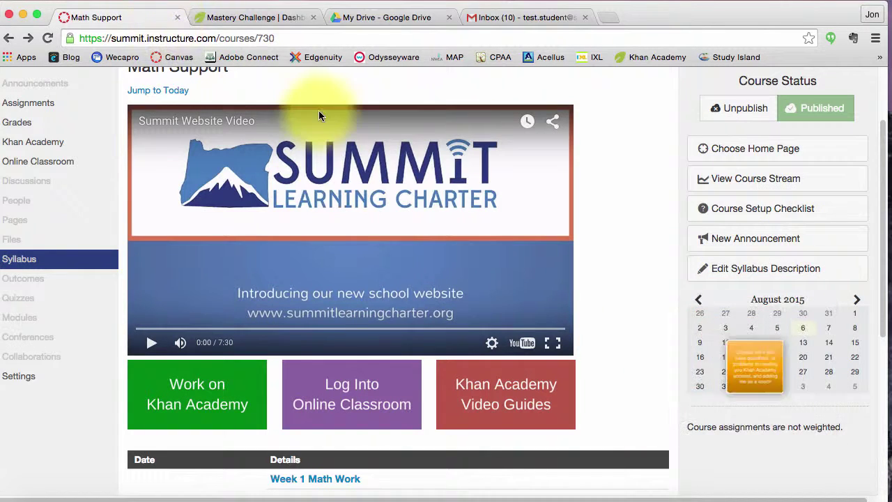